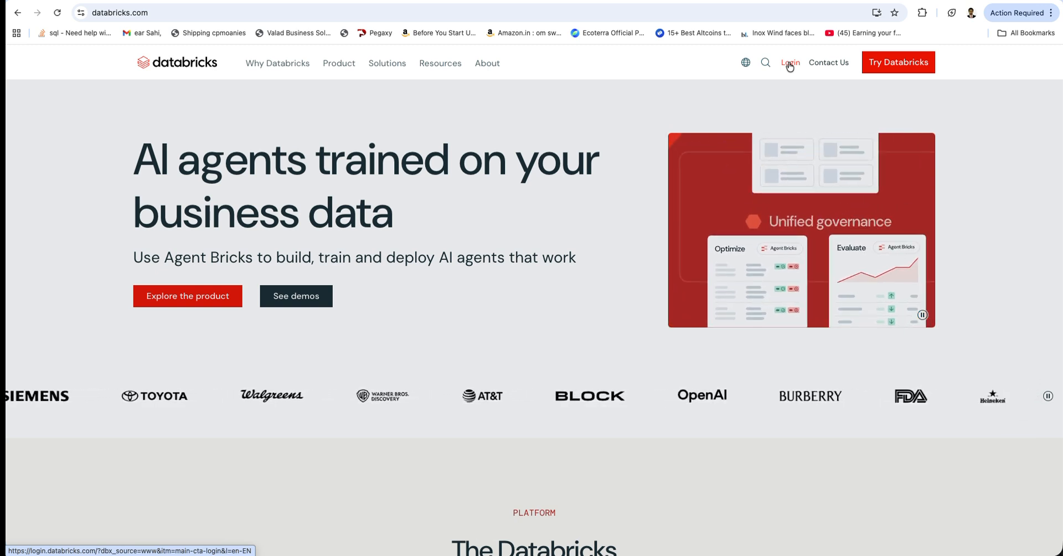
Log in to Databricks with the personal Free Edition account and open the data upload page
{"action": "left_click", "coordinate": [790, 63]}
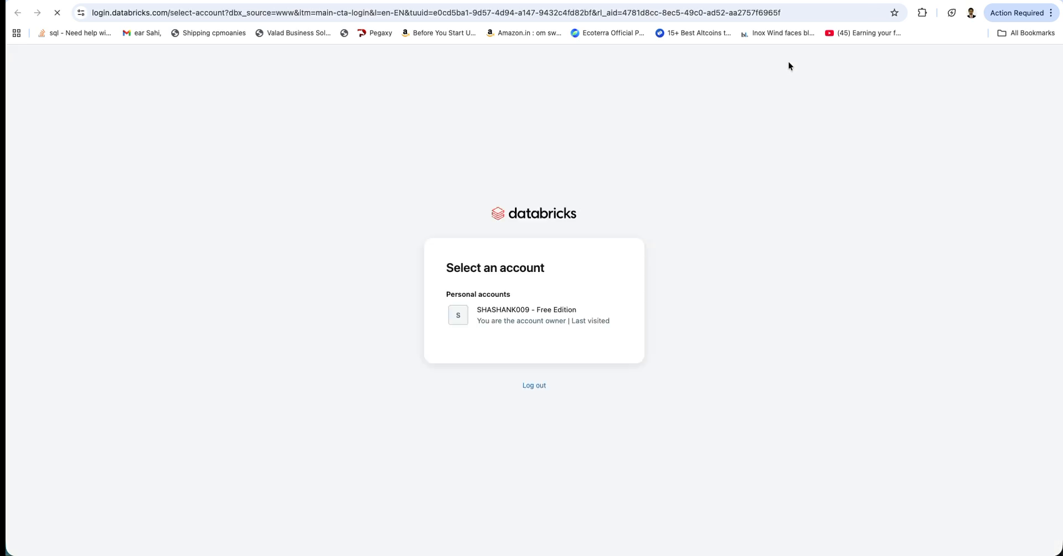
{"action": "left_click", "coordinate": [542, 318]}
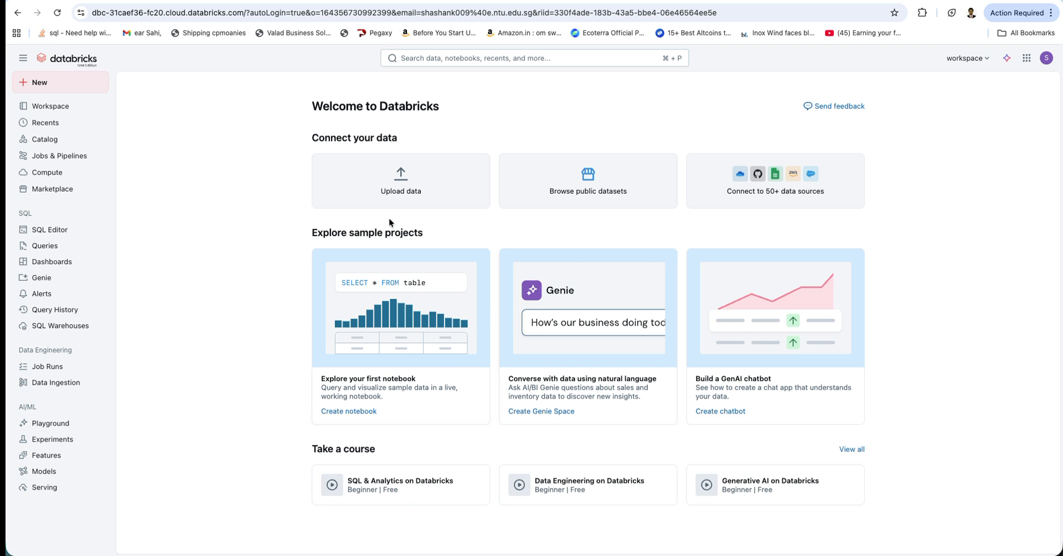
{"action": "left_click", "coordinate": [397, 188]}
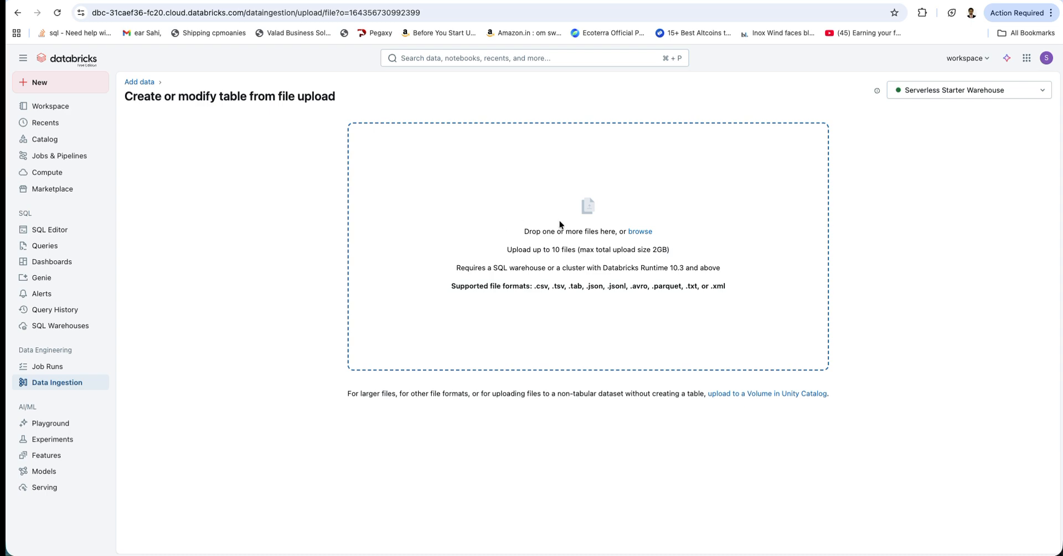
Upload store_data.csv from Exercise Files and create the store_data table from it in the workspace catalog's default schema
{"action": "left_click", "coordinate": [633, 232]}
{"action": "scroll", "coordinate": [597, 286], "scroll_direction": "down", "scroll_amount": 2}
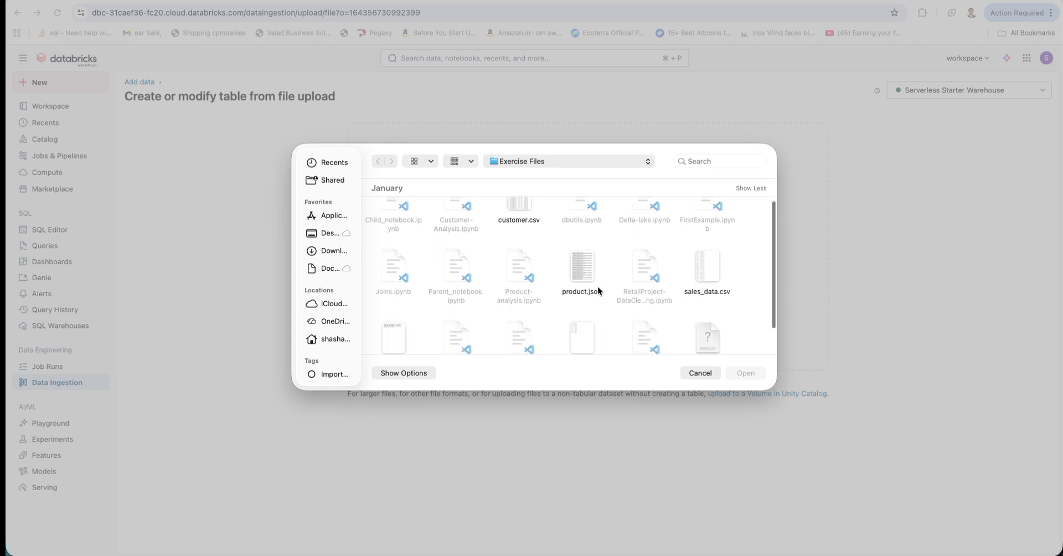
{"action": "scroll", "coordinate": [597, 286], "scroll_direction": "down", "scroll_amount": 2}
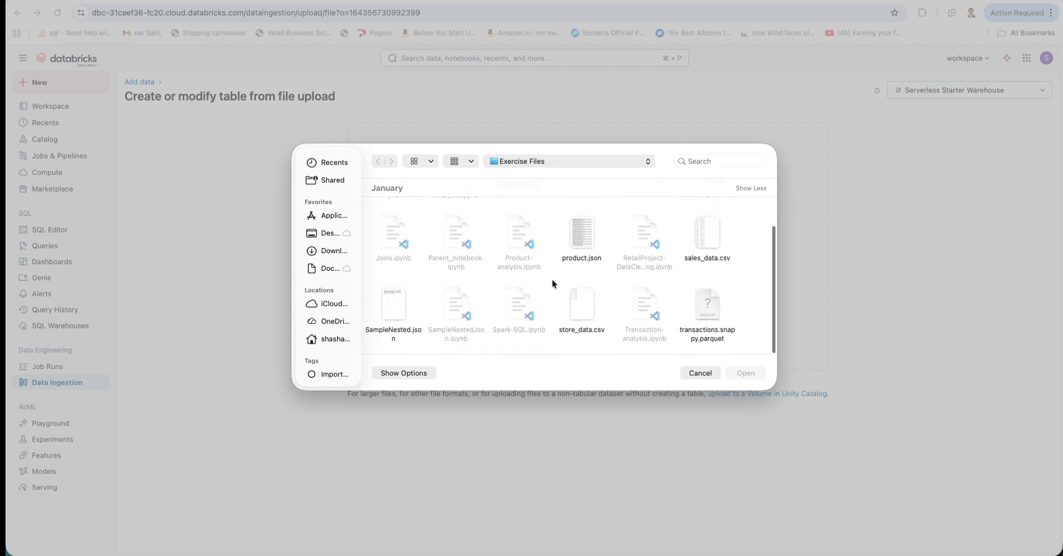
{"action": "left_click", "coordinate": [583, 316]}
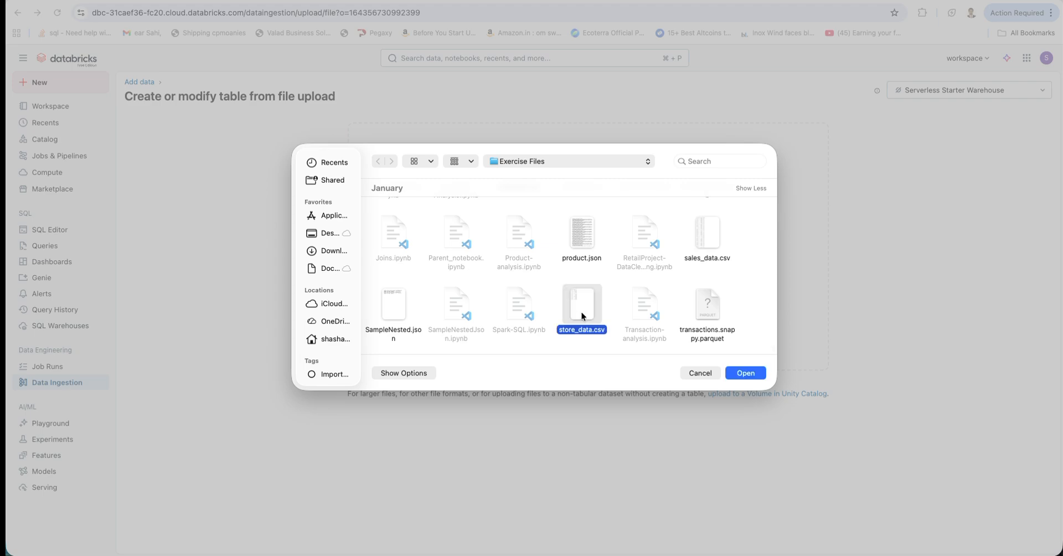
{"action": "left_click", "coordinate": [745, 373]}
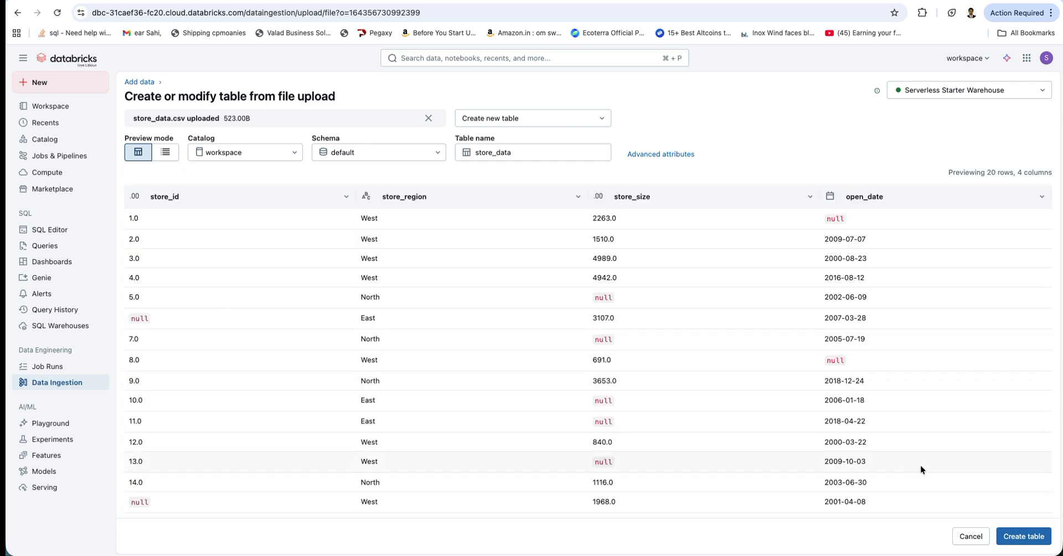
{"action": "left_click", "coordinate": [1025, 541]}
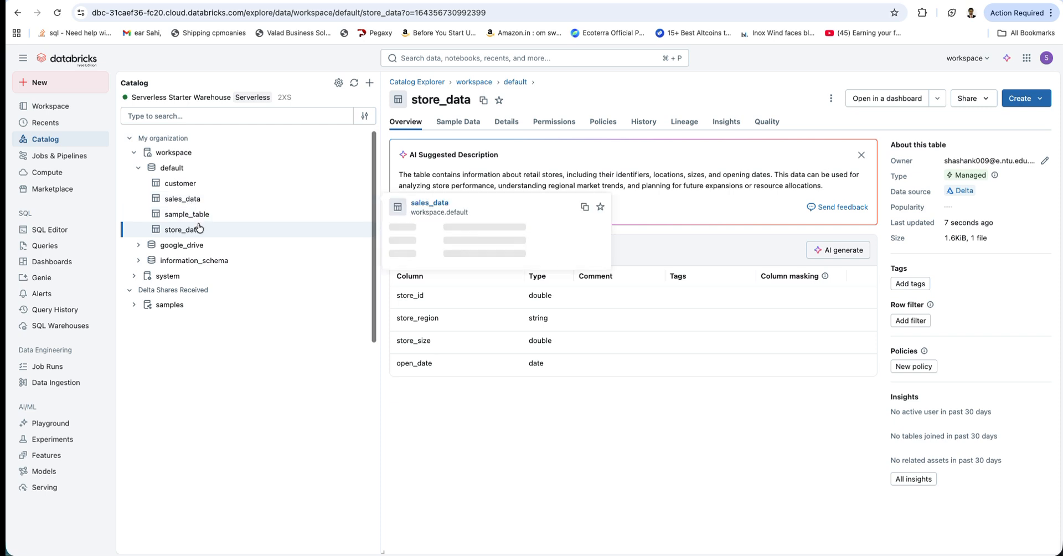
{"action": "mouse_move", "coordinate": [198, 233]}
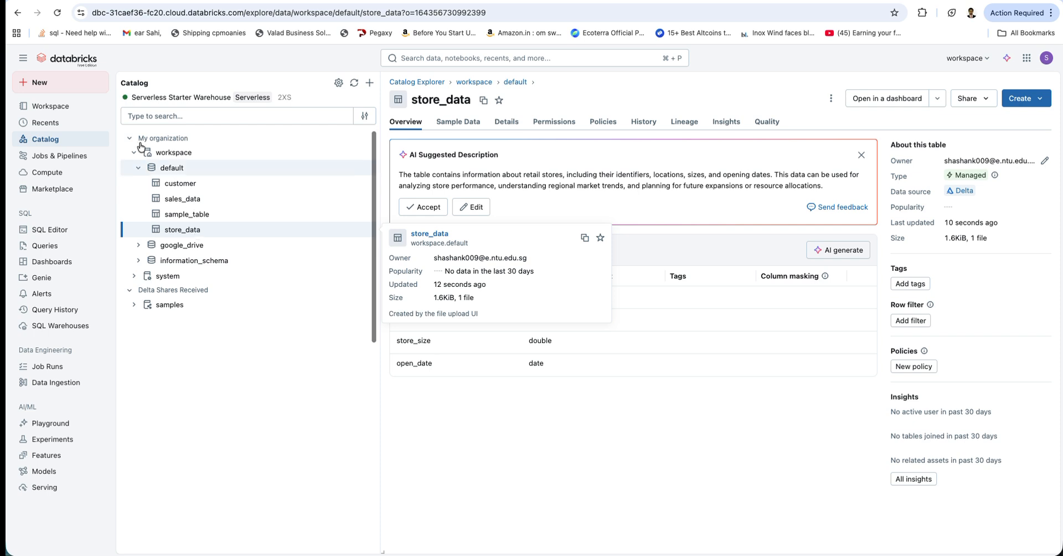
Create a new notebook and start its AI code prompt with "i need to laod data from a table located in"
{"action": "left_click", "coordinate": [59, 88]}
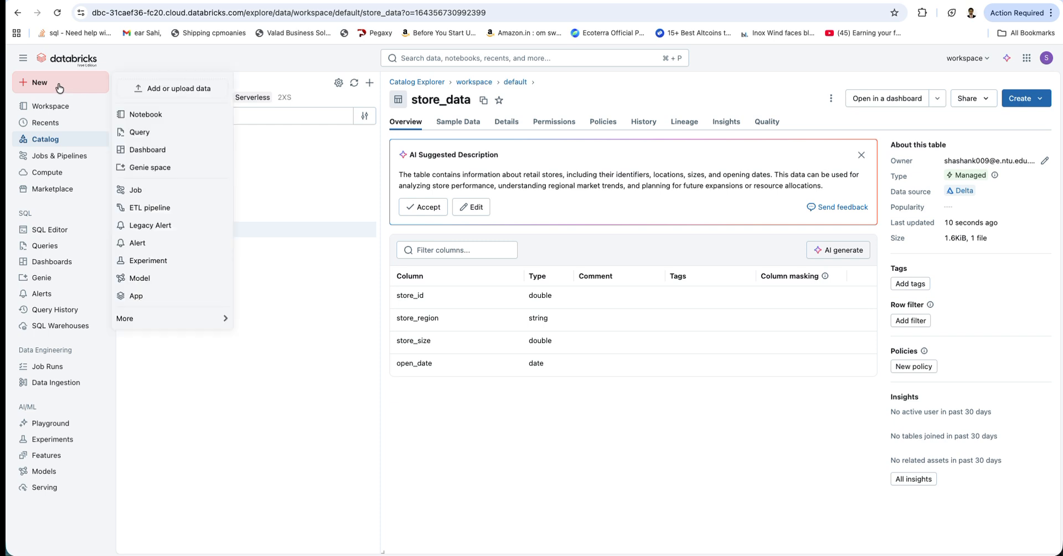
{"action": "left_click", "coordinate": [136, 118]}
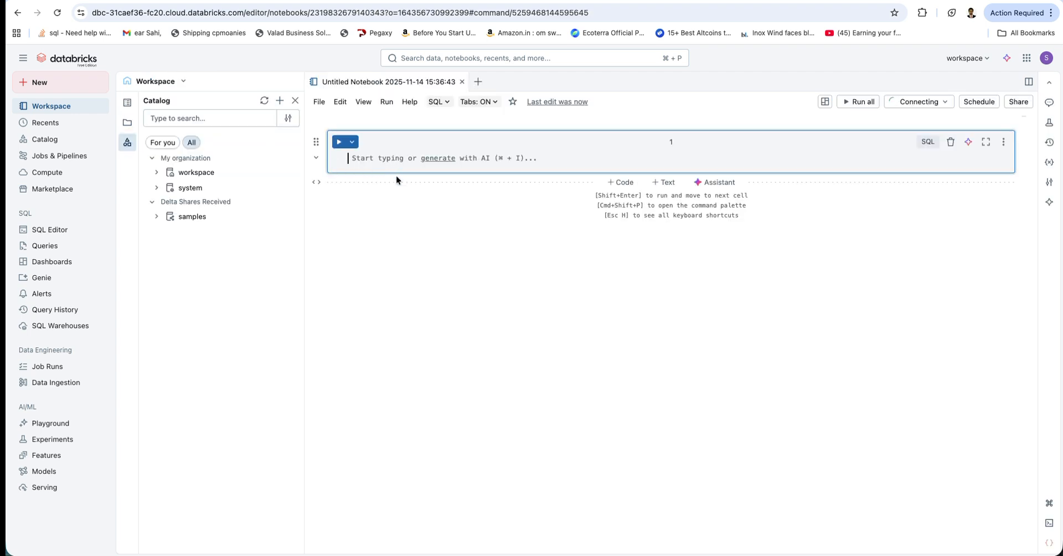
{"action": "left_click", "coordinate": [443, 160]}
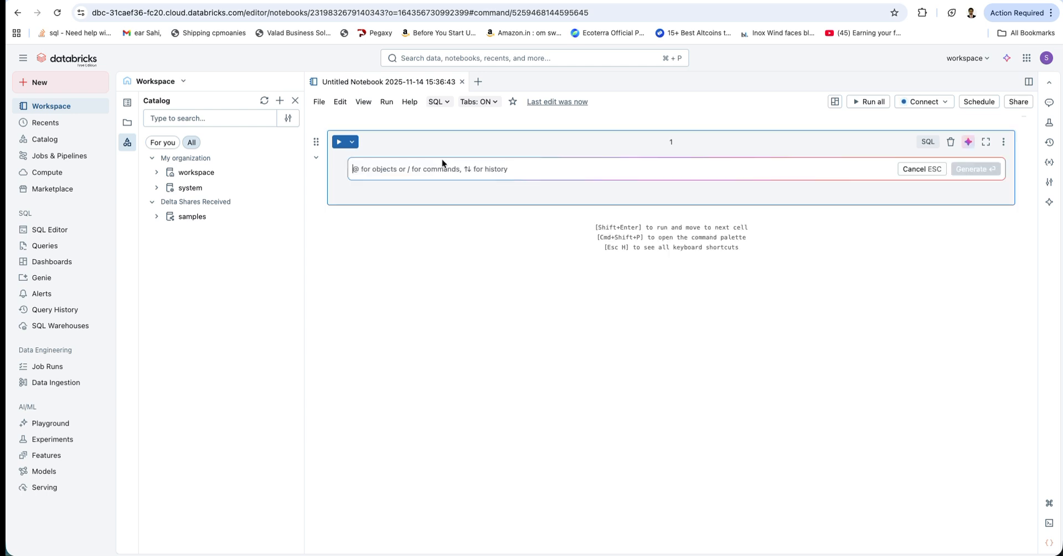
{"action": "type", "text": "i nee"}
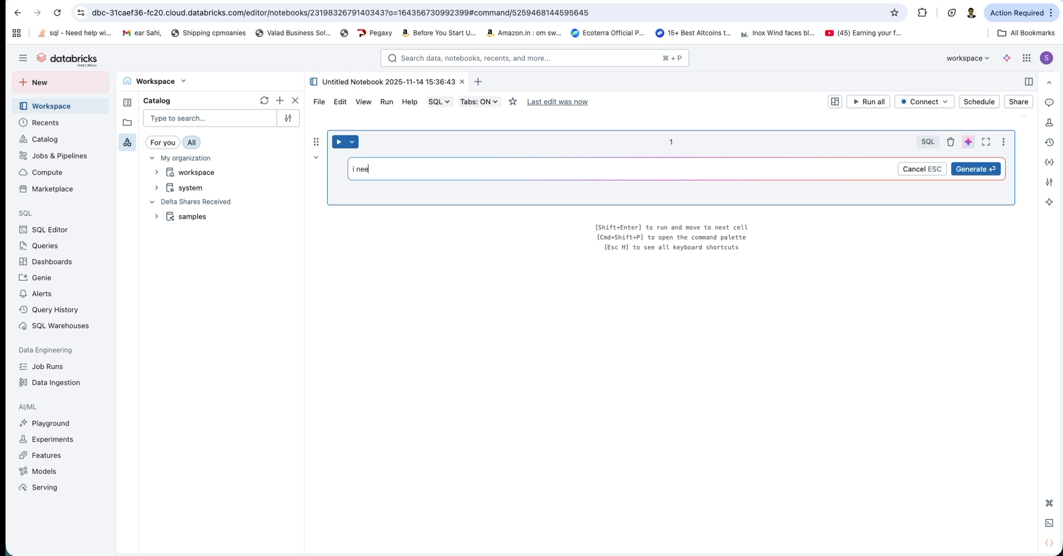
{"action": "type", "text": "d to laod data from a table located in"}
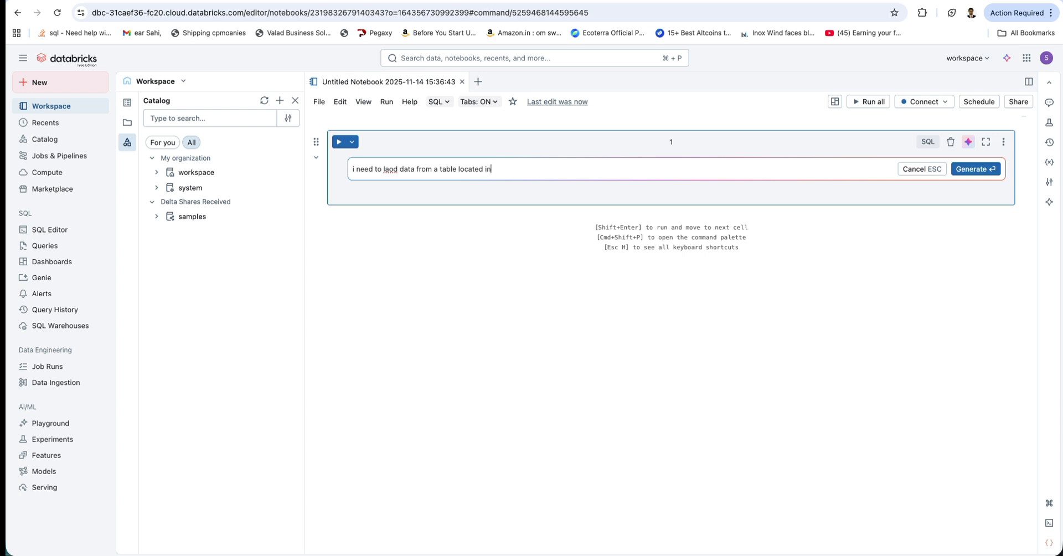
Complete the prompt with the copied table path workspace.default.store_data and "and display", and generate the code
{"action": "left_click", "coordinate": [157, 172]}
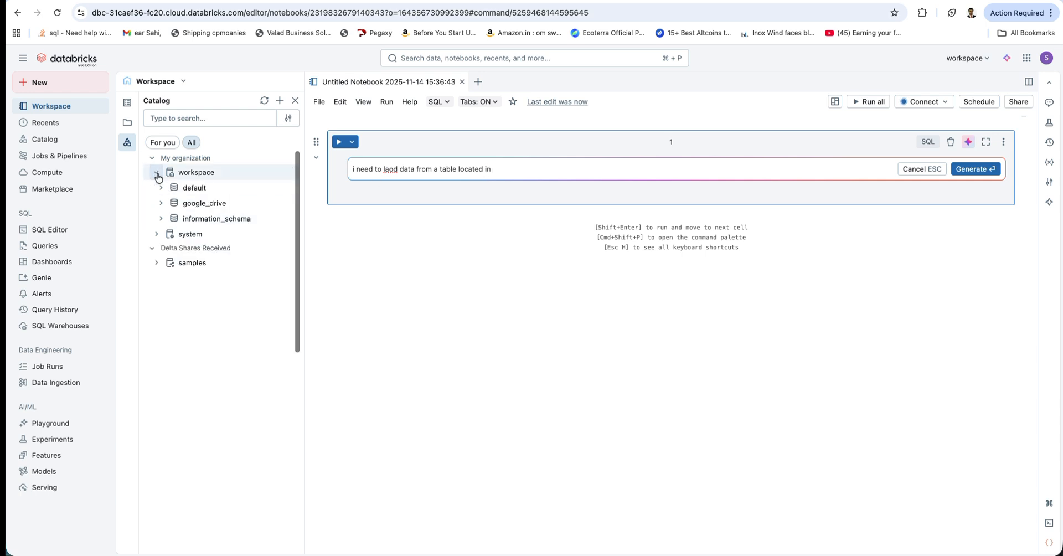
{"action": "left_click", "coordinate": [160, 187]}
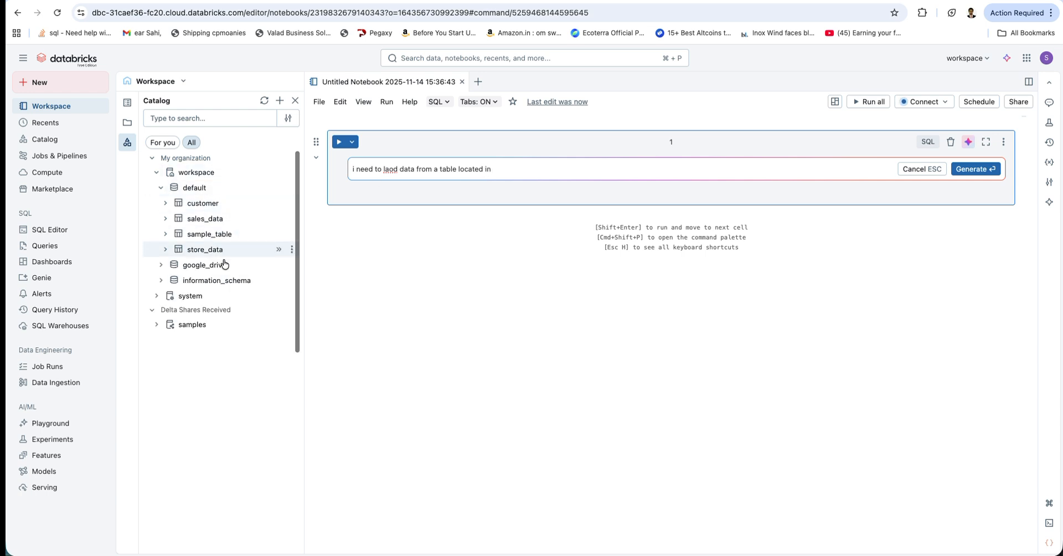
{"action": "left_click", "coordinate": [291, 251]}
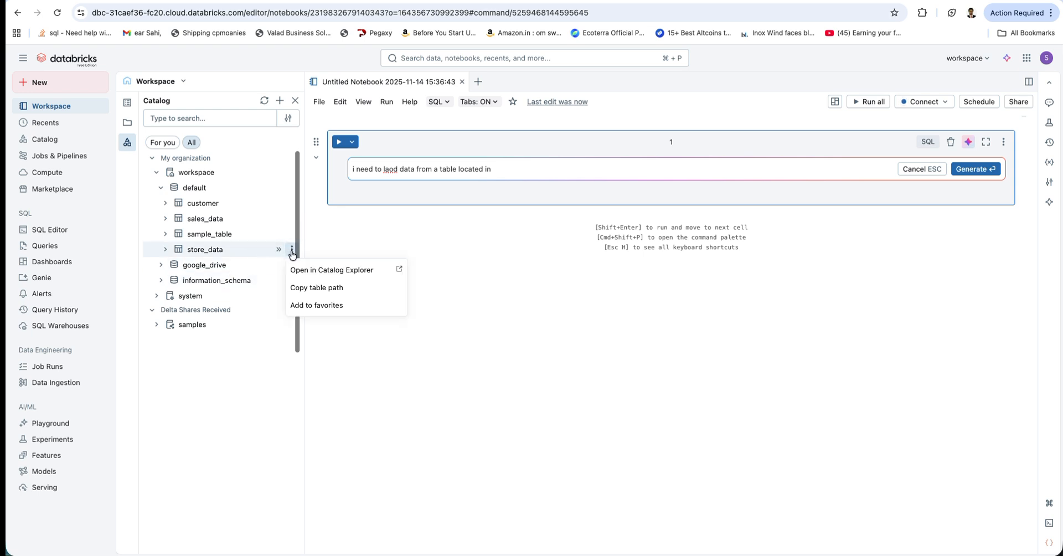
{"action": "left_click", "coordinate": [306, 285]}
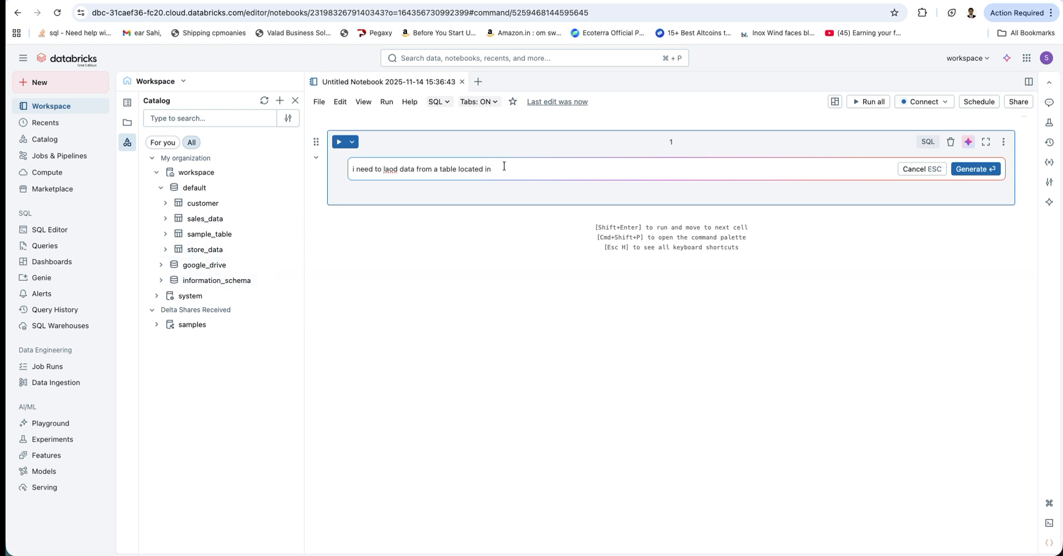
{"action": "key", "text": "super+v"}
{"action": "type", "text": "and display"}
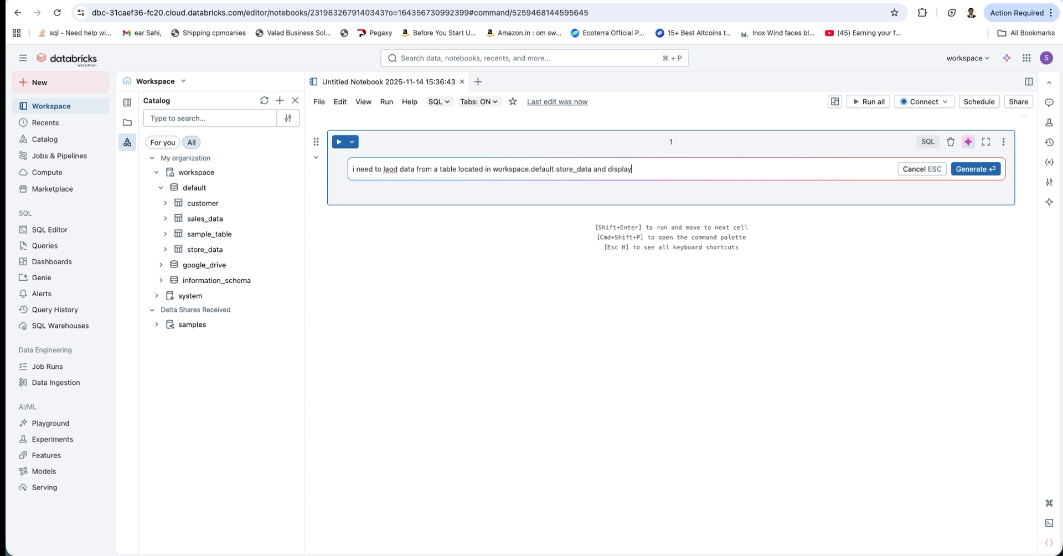
{"action": "left_click", "coordinate": [974, 173]}
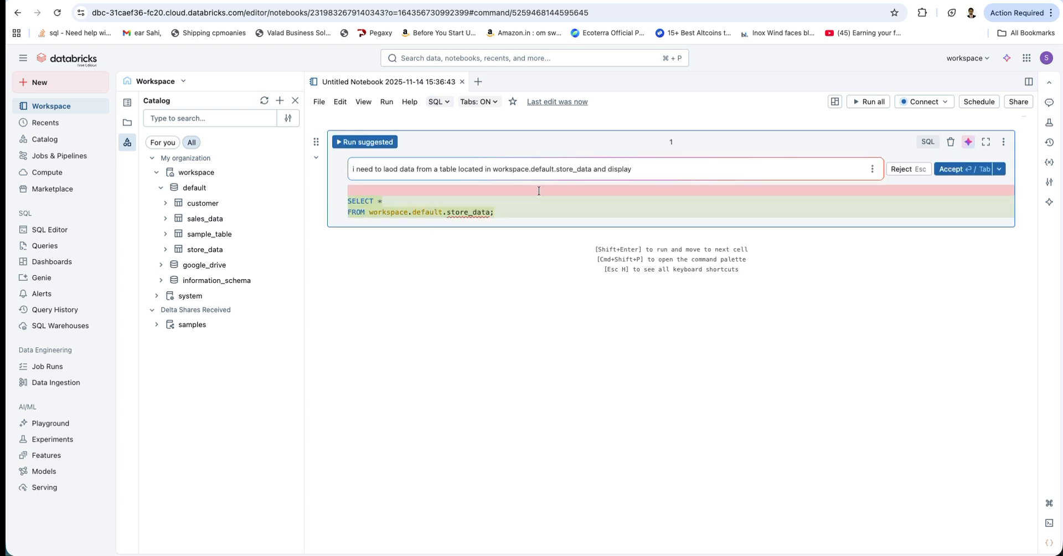
Copy the prompt text and create a second notebook with Python as its default language and the AI prompt open
{"action": "left_click_drag", "start_coordinate": [639, 171], "coordinate": [408, 151]}
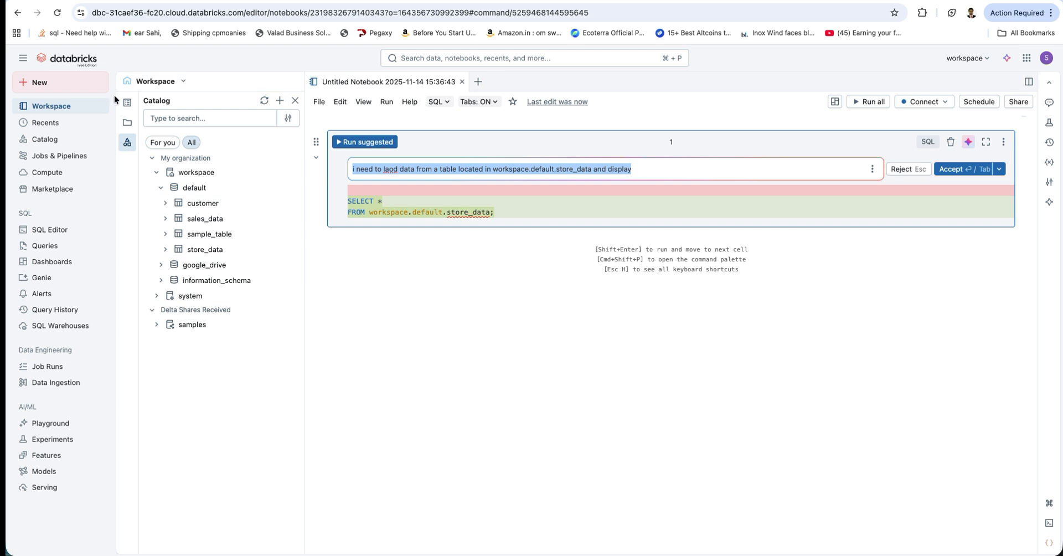
{"action": "left_click", "coordinate": [31, 83]}
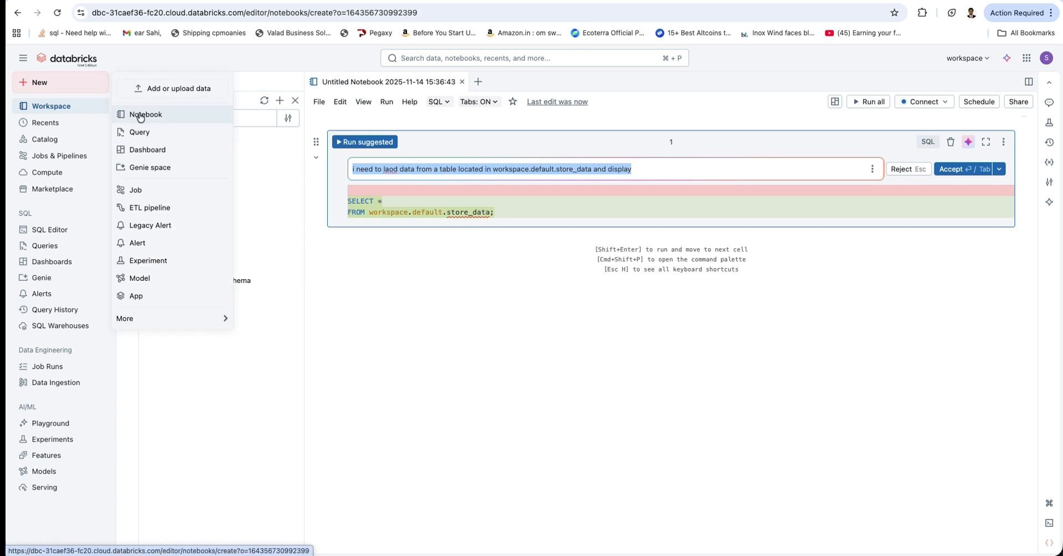
{"action": "left_click", "coordinate": [138, 114]}
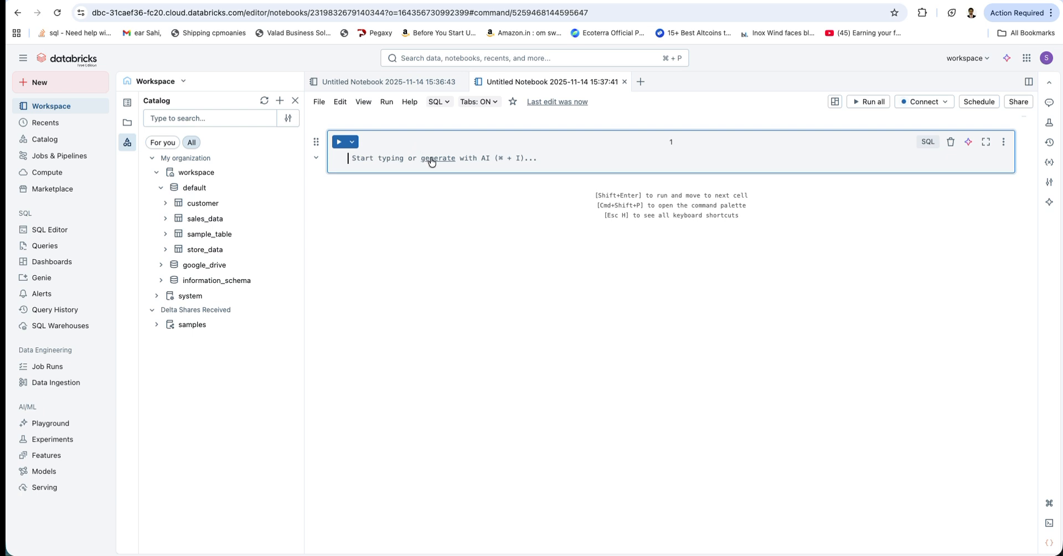
{"action": "left_click", "coordinate": [433, 159]}
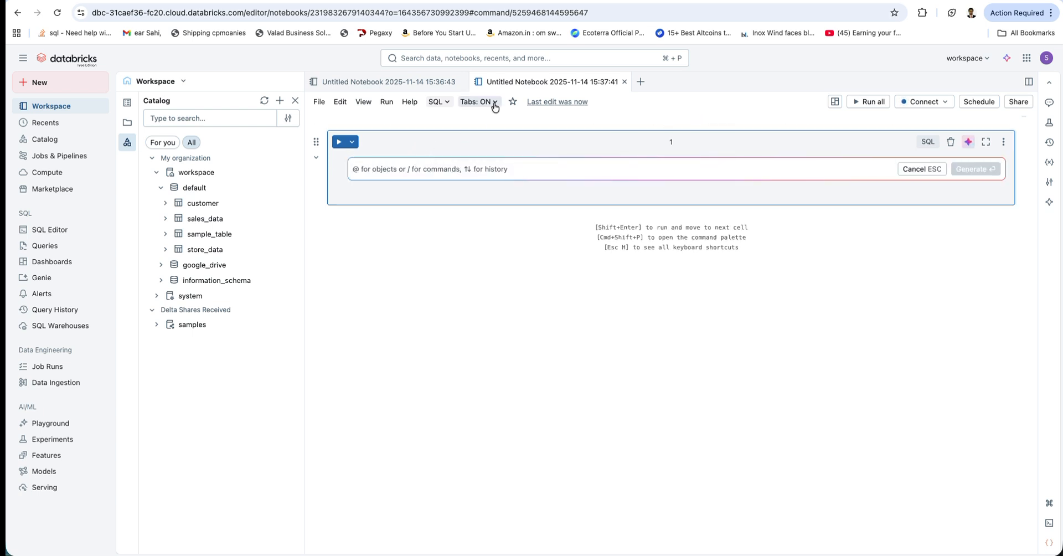
{"action": "left_click", "coordinate": [439, 103]}
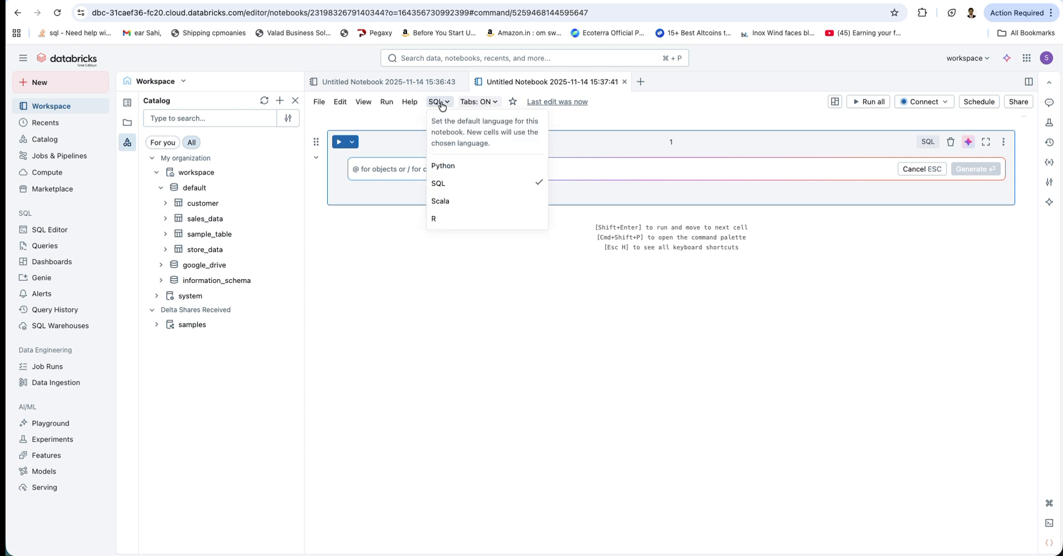
{"action": "left_click", "coordinate": [443, 165]}
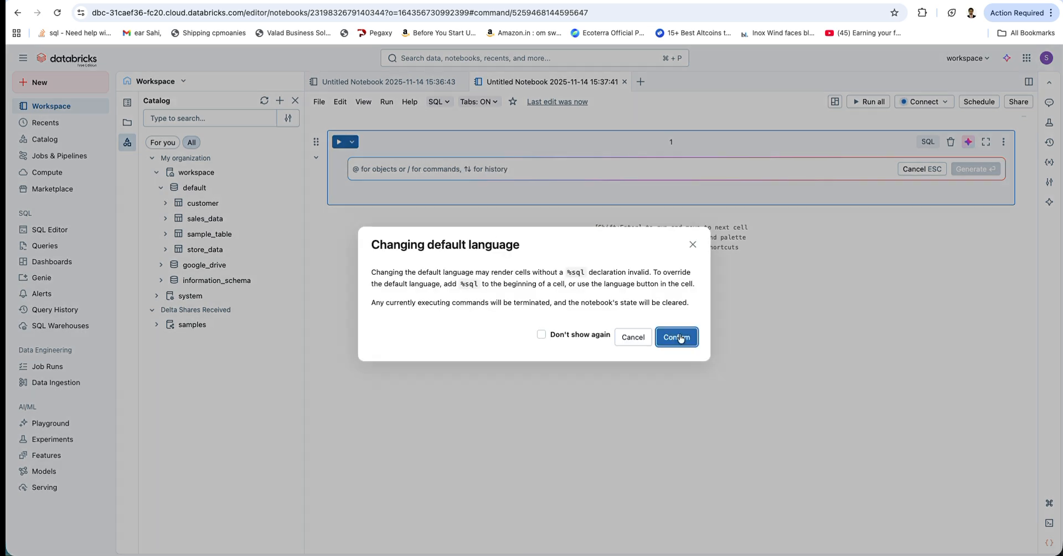
{"action": "left_click", "coordinate": [680, 338]}
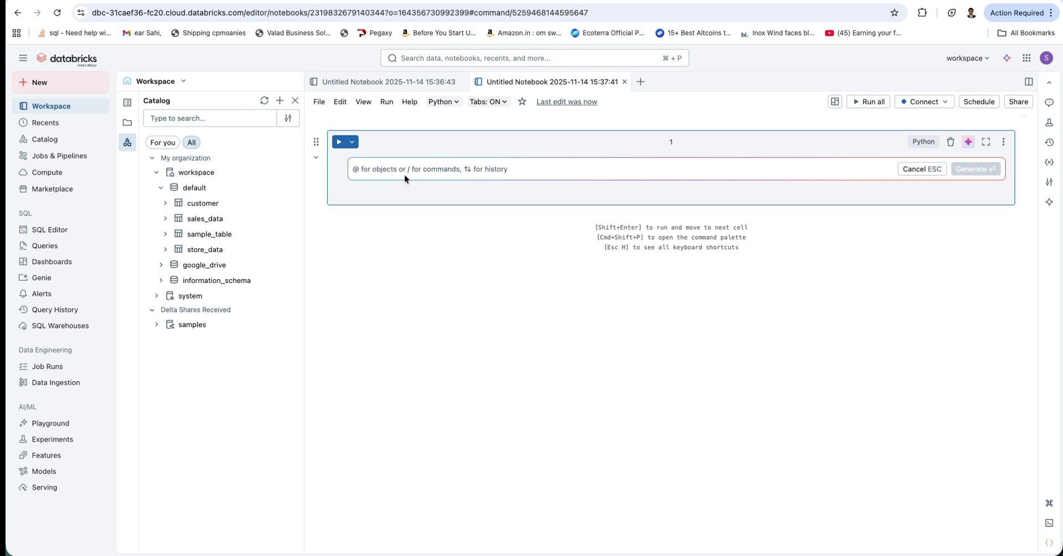
{"action": "type", "text": "df="}
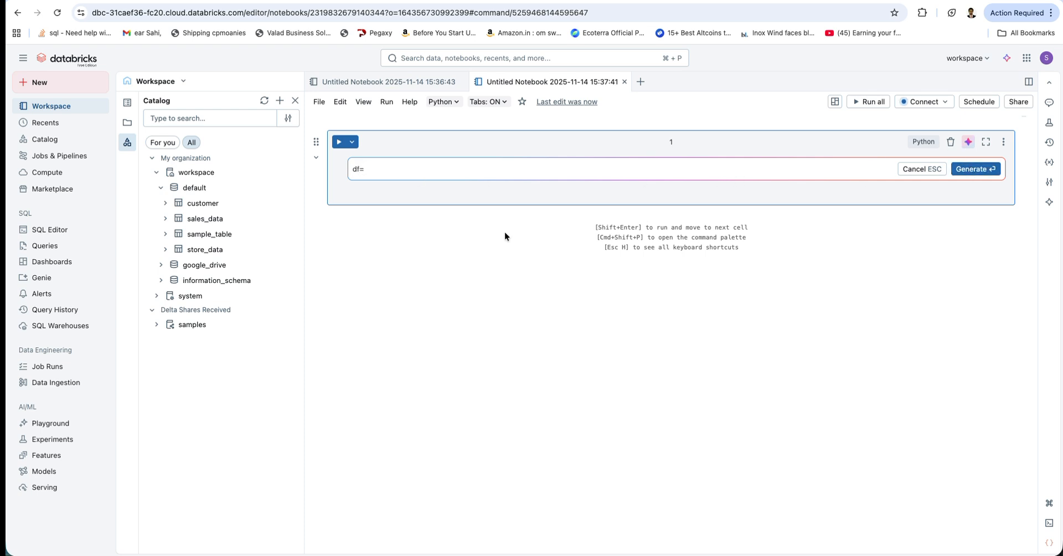
{"action": "left_click_drag", "start_coordinate": [391, 168], "coordinate": [341, 168]}
{"action": "type", "text": "u"}
{"action": "type", "text": " need p"}
{"action": "type", "text": "ython code"}
{"action": "type", "text": " to rea"}
{"action": "type", "text": "d"}
{"action": "type", "text": " frm"}
{"action": "key", "text": "BackSpace"}
{"action": "key", "text": "BackSpace"}
{"action": "key", "text": "BackSpace"}
{"action": "type", "text": "table i need to laod data from a table located in workspace.default.store_data and display"}
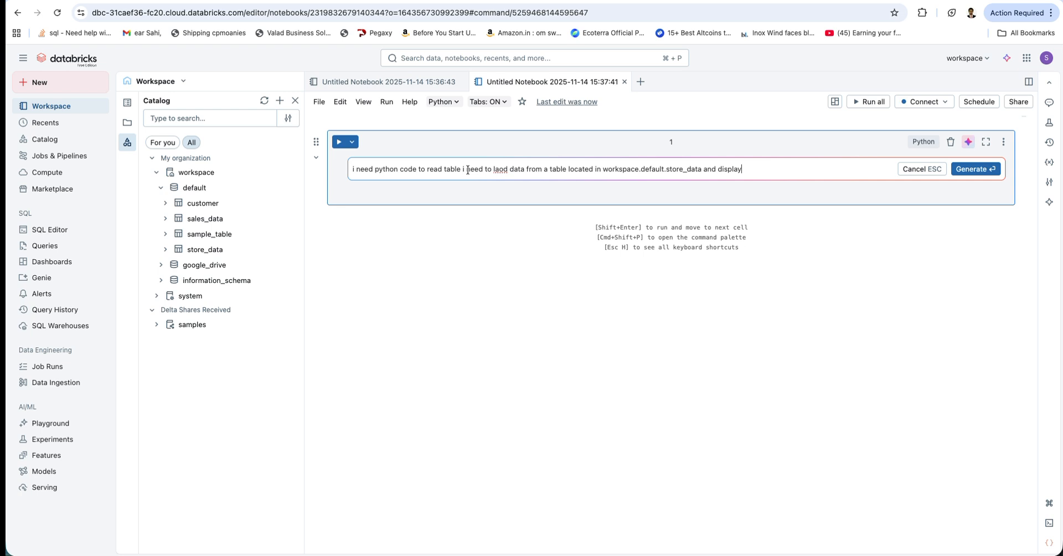
Generate Python code from only the copied prompt for loading and displaying workspace.default.store_data, and run the suggested code
{"action": "left_click_drag", "start_coordinate": [464, 169], "coordinate": [333, 161]}
{"action": "key", "text": "BackSpace"}
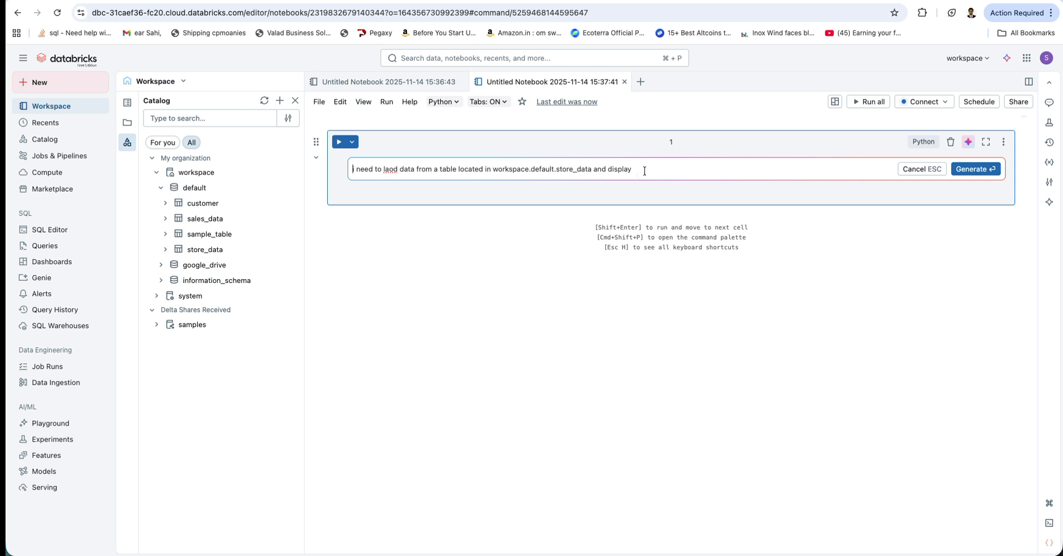
{"action": "left_click", "coordinate": [964, 167]}
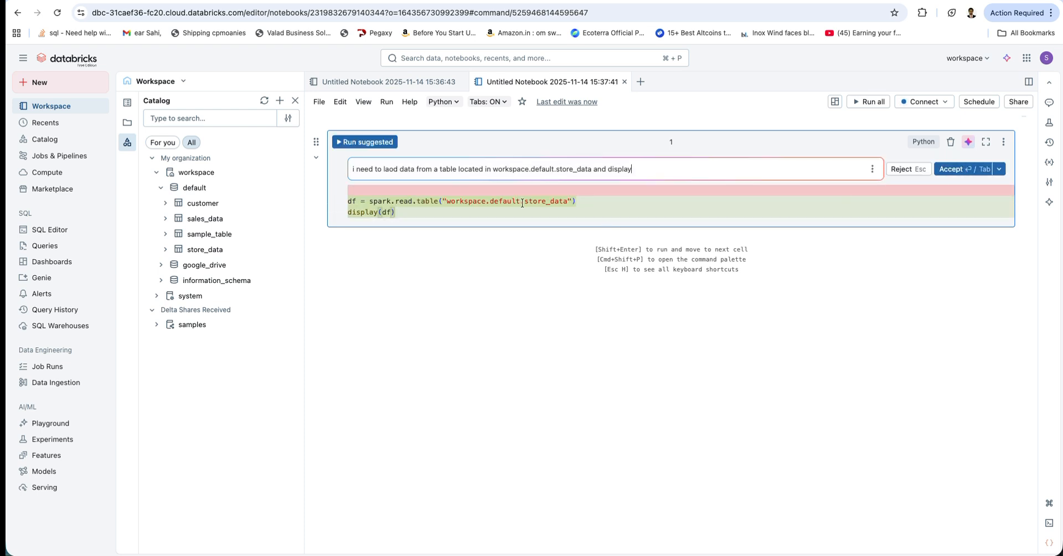
{"action": "left_click", "coordinate": [350, 144]}
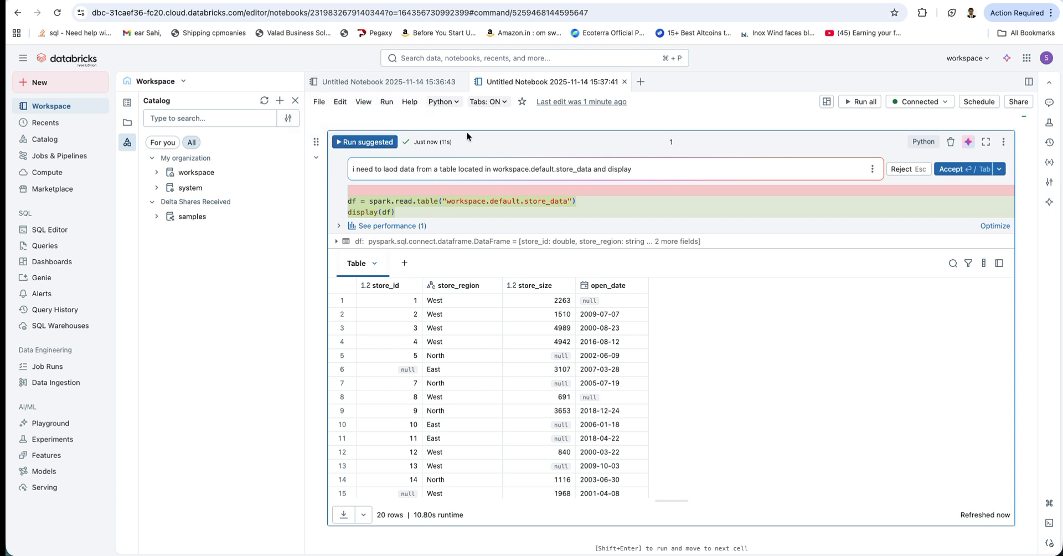
Run the suggested SELECT query on workspace.default.store_data in the first notebook
{"action": "left_click", "coordinate": [388, 83]}
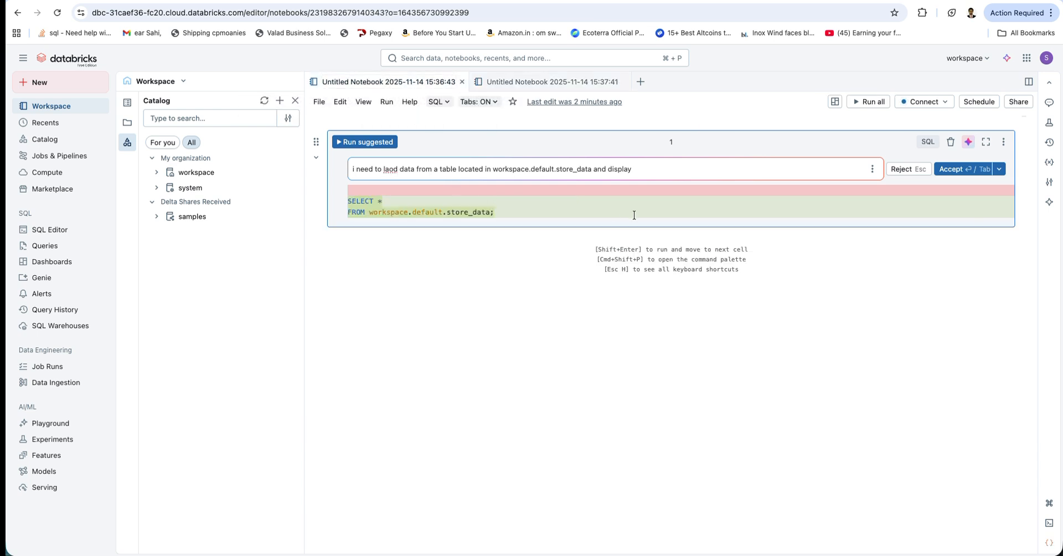
{"action": "left_click", "coordinate": [349, 145]}
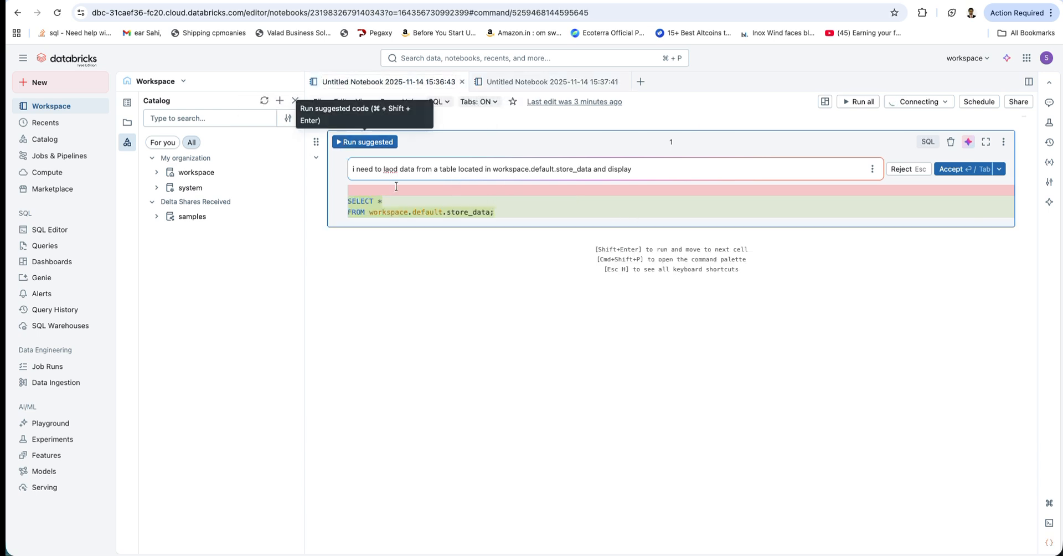